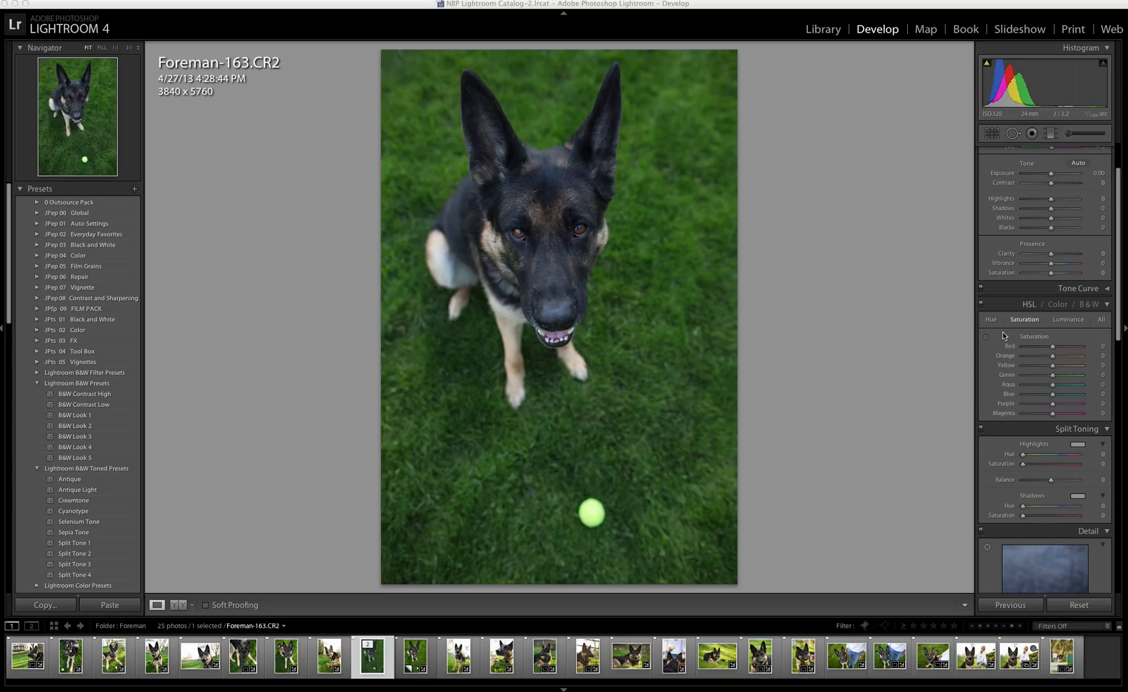
Raise the exposure of the dog photo to +0.25.
{"action": "left_click", "coordinate": [1050, 173]}
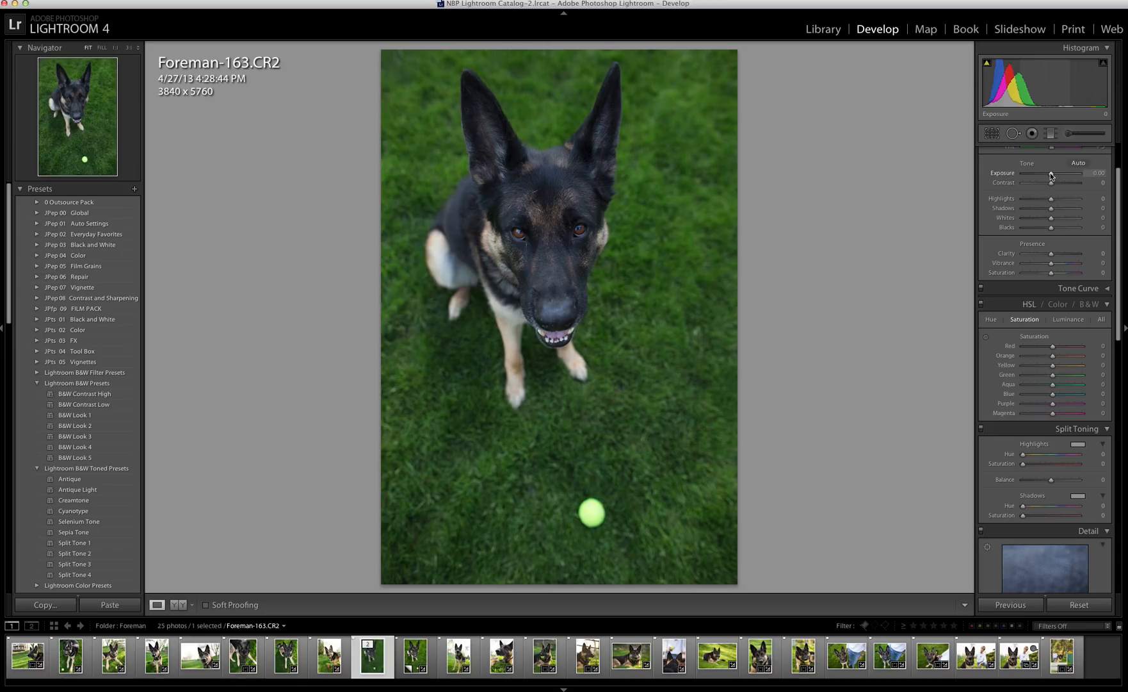
{"action": "left_click_drag", "start_coordinate": [1049, 172], "coordinate": [1051, 174]}
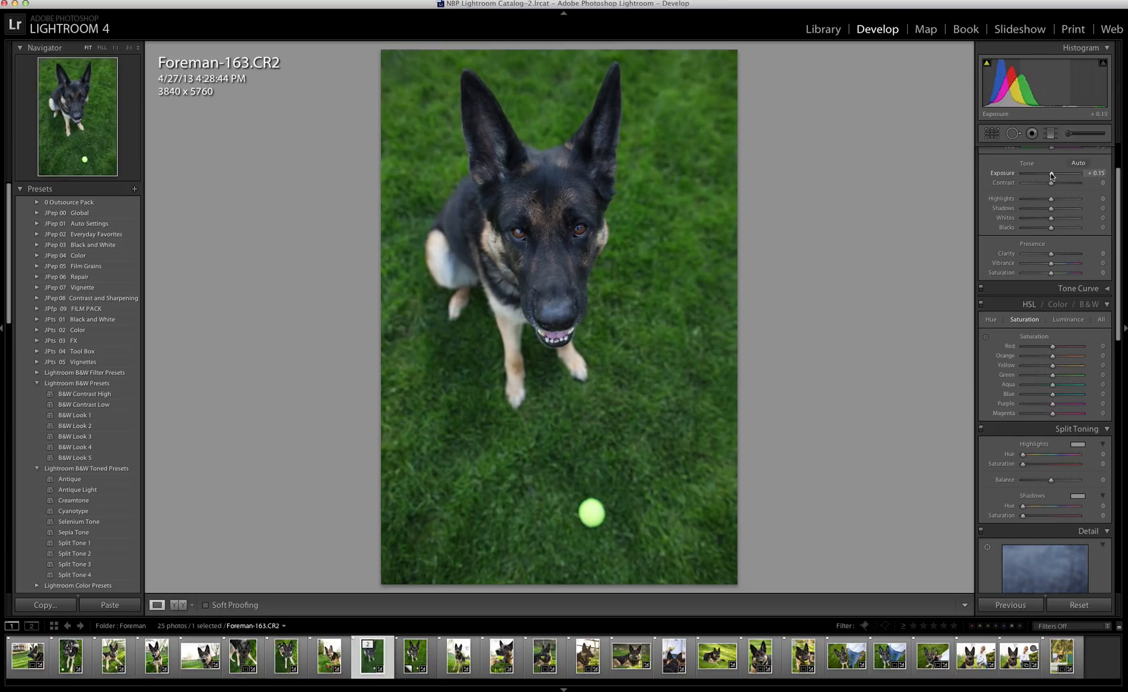
{"action": "key", "text": "equal"}
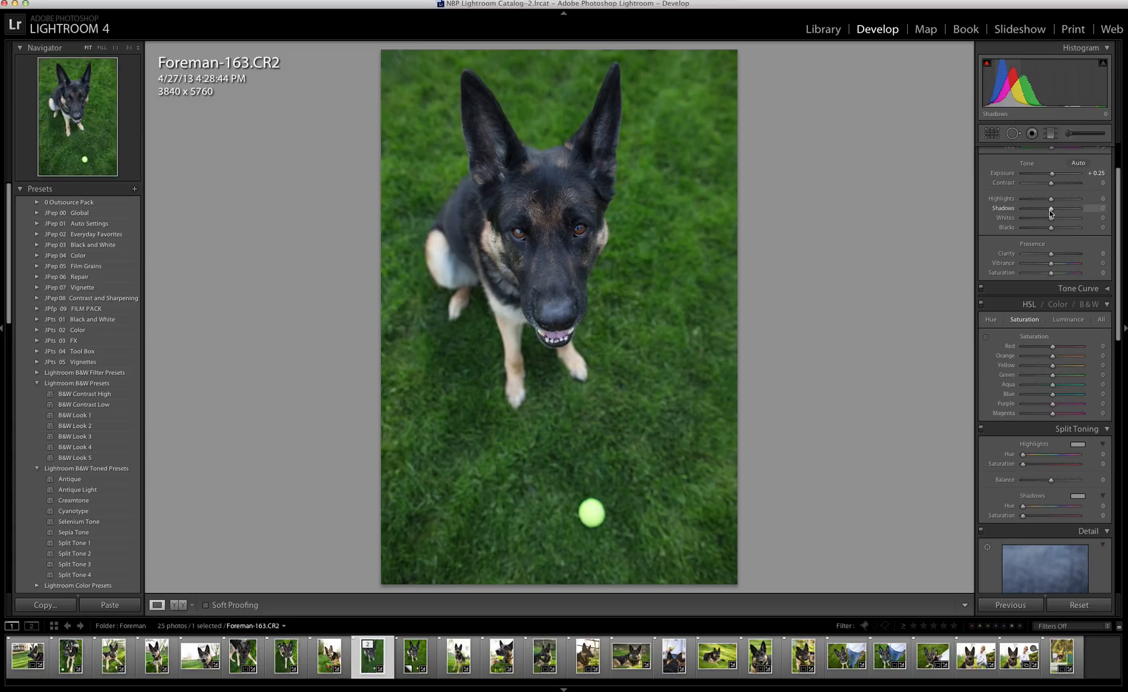
Set the basic adjustments to Shadows +4, Whites +7, Blacks −12 and Vibrance +13.
{"action": "left_click_drag", "start_coordinate": [1050, 212], "coordinate": [1051, 214]}
{"action": "left_click_drag", "start_coordinate": [1052, 218], "coordinate": [1047, 230]}
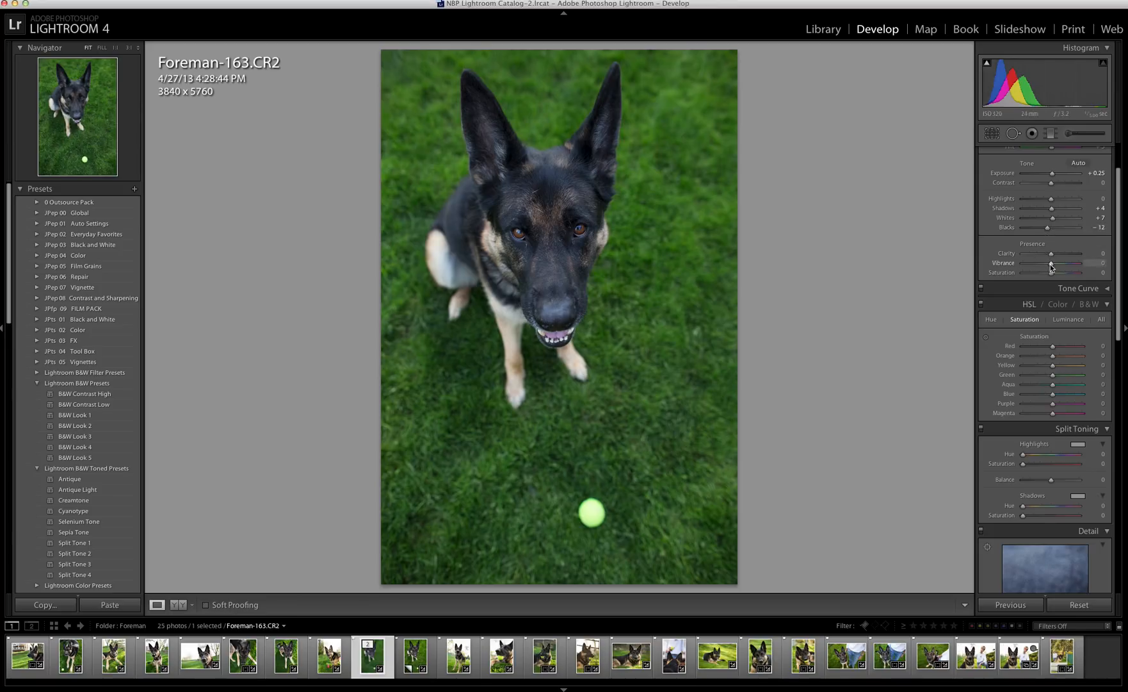
{"action": "left_click_drag", "start_coordinate": [1050, 264], "coordinate": [1053, 264]}
Warm the photo's white balance by setting the colour temperature to 6394.
{"action": "scroll", "coordinate": [1041, 308], "scroll_direction": "up", "scroll_amount": 3}
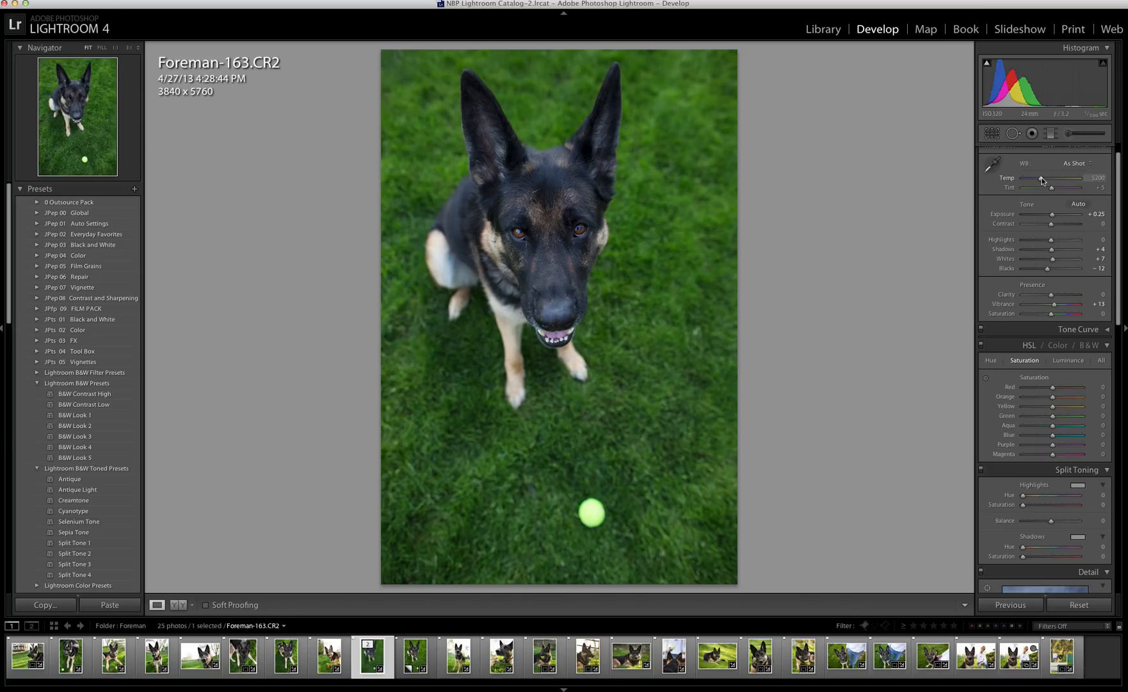
{"action": "left_click_drag", "start_coordinate": [1042, 178], "coordinate": [1046, 177]}
{"action": "left_click_drag", "start_coordinate": [1048, 181], "coordinate": [1046, 181]}
{"action": "left_click_drag", "start_coordinate": [1048, 180], "coordinate": [1053, 181]}
{"action": "left_click_drag", "start_coordinate": [1051, 177], "coordinate": [1048, 180]}
Brighten the grass slightly by raising the luminance of the greens.
{"action": "left_click", "coordinate": [1074, 360]}
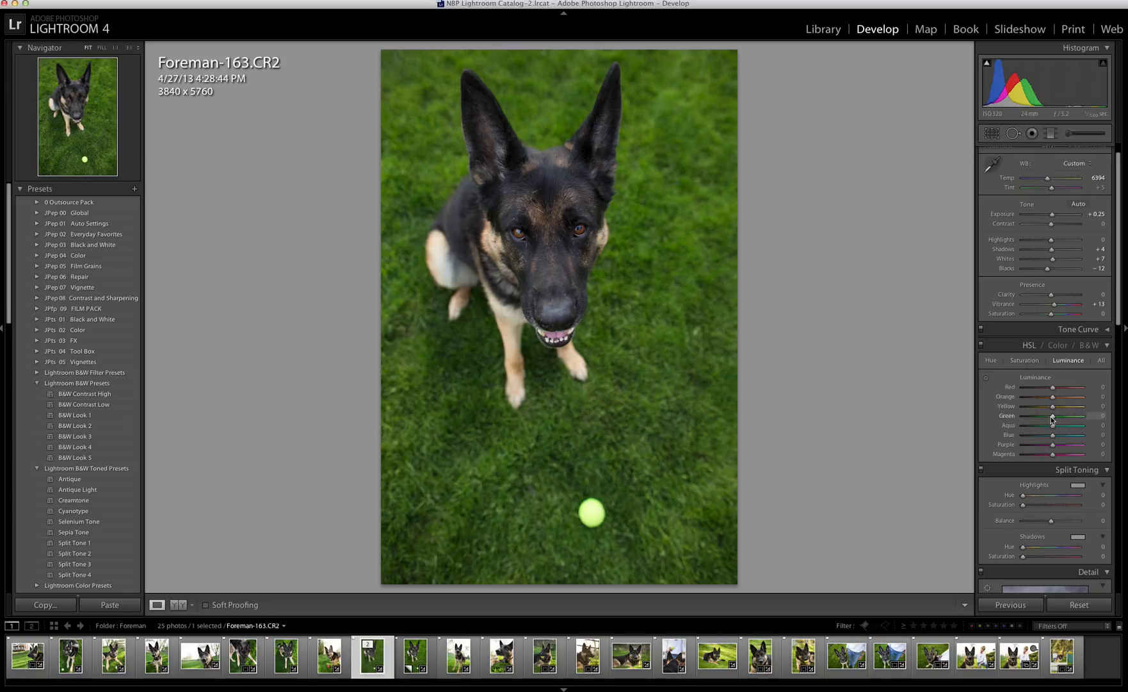
{"action": "mouse_move", "coordinate": [1054, 419]}
{"action": "left_mouse_down"}
{"action": "mouse_move", "coordinate": [1044, 419]}
{"action": "mouse_move", "coordinate": [1057, 418]}
{"action": "left_mouse_up"}
{"action": "left_click_drag", "start_coordinate": [1057, 418], "coordinate": [1056, 417]}
Remove the blue cast from the dog's fur by setting the blue saturation to −100.
{"action": "left_click", "coordinate": [1020, 361]}
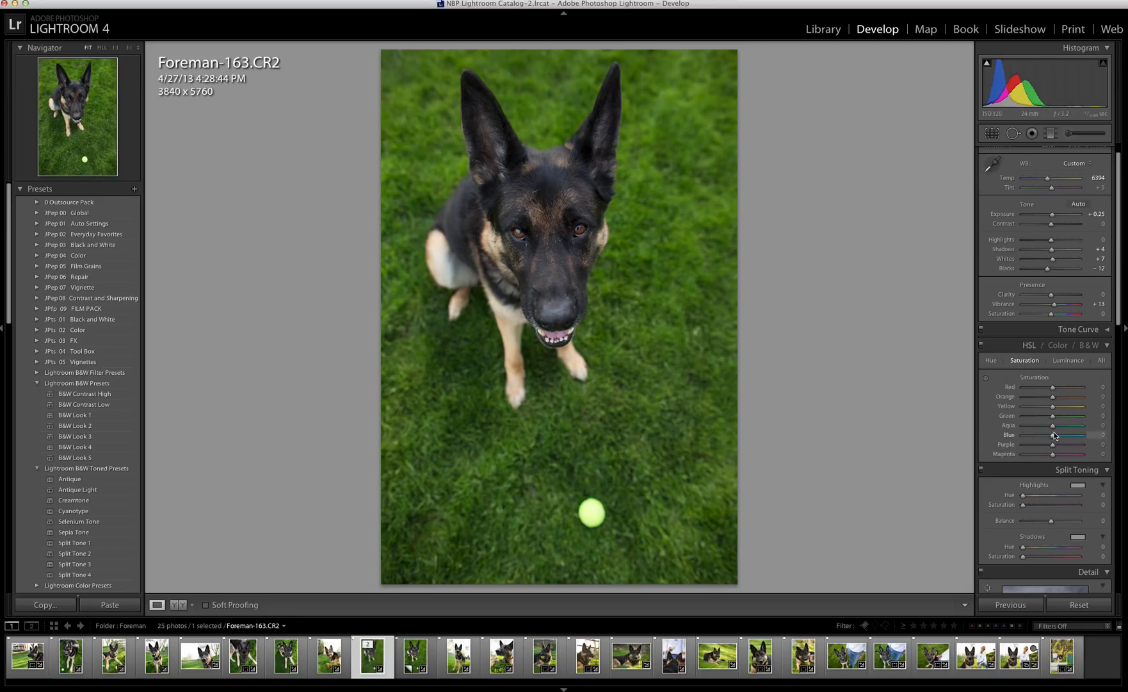
{"action": "left_click_drag", "start_coordinate": [1055, 438], "coordinate": [1013, 439]}
{"action": "left_click_drag", "start_coordinate": [1022, 435], "coordinate": [1084, 436]}
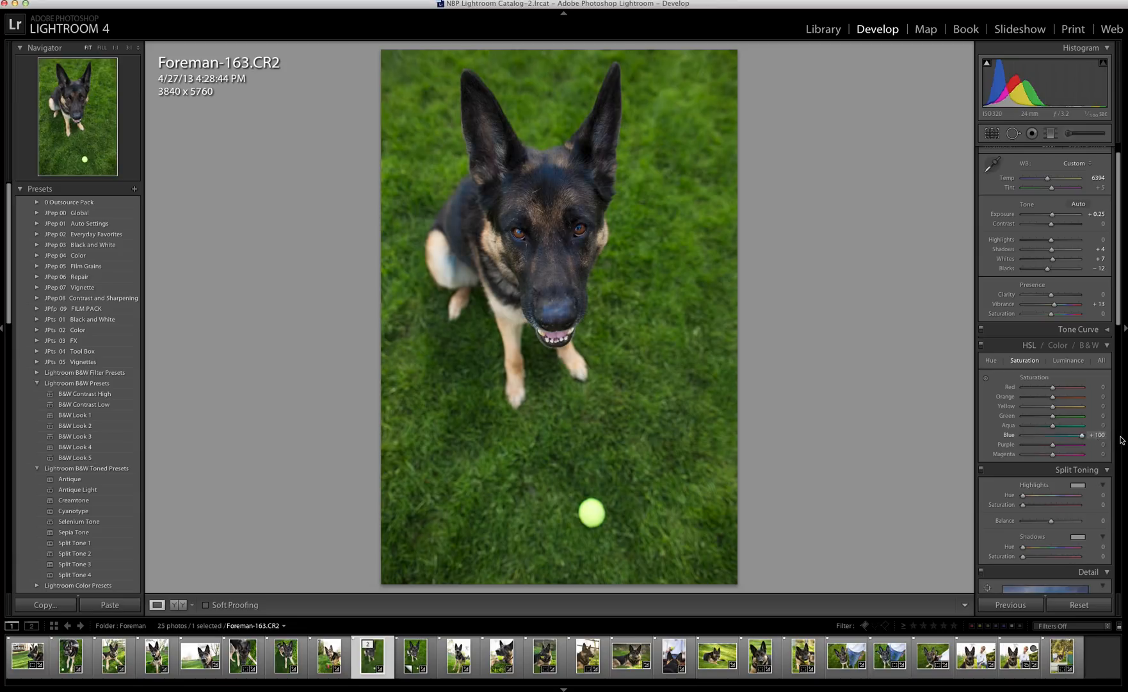
{"action": "left_click_drag", "start_coordinate": [1082, 435], "coordinate": [1018, 434]}
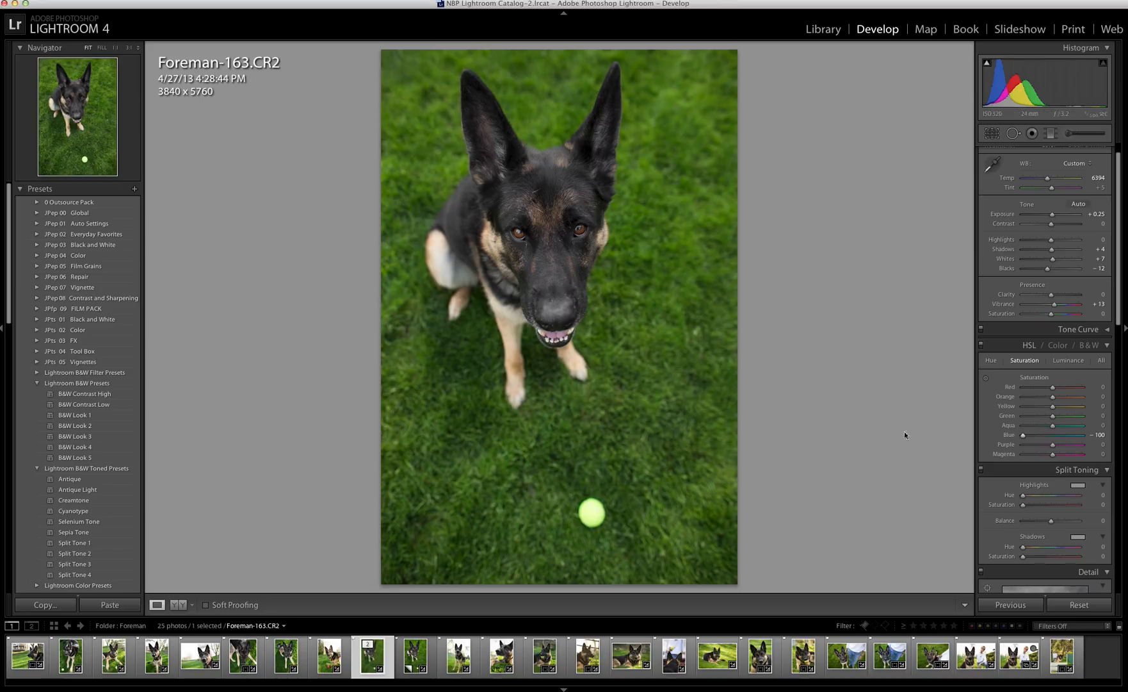
Enable lens profile corrections for the photo, toggling them off and on to compare the effect.
{"action": "scroll", "coordinate": [1081, 388], "scroll_direction": "down", "scroll_amount": 3}
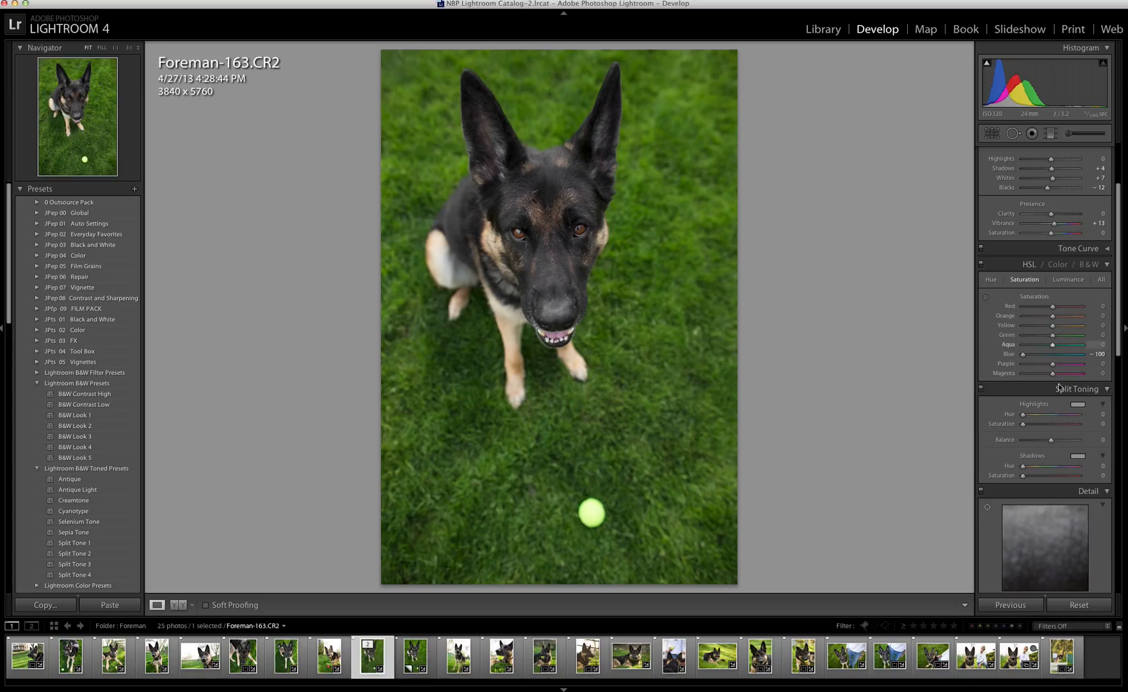
{"action": "scroll", "coordinate": [1058, 388], "scroll_direction": "down", "scroll_amount": 5}
{"action": "scroll", "coordinate": [1058, 390], "scroll_direction": "down", "scroll_amount": 2}
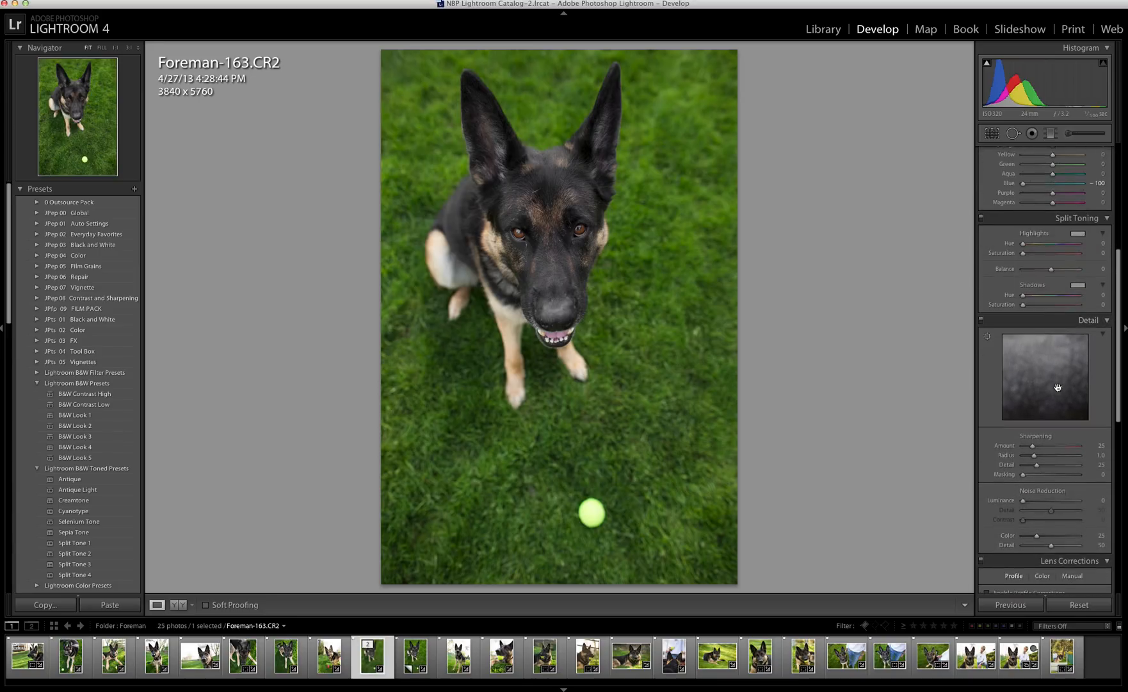
{"action": "scroll", "coordinate": [1003, 493], "scroll_direction": "down", "scroll_amount": 4}
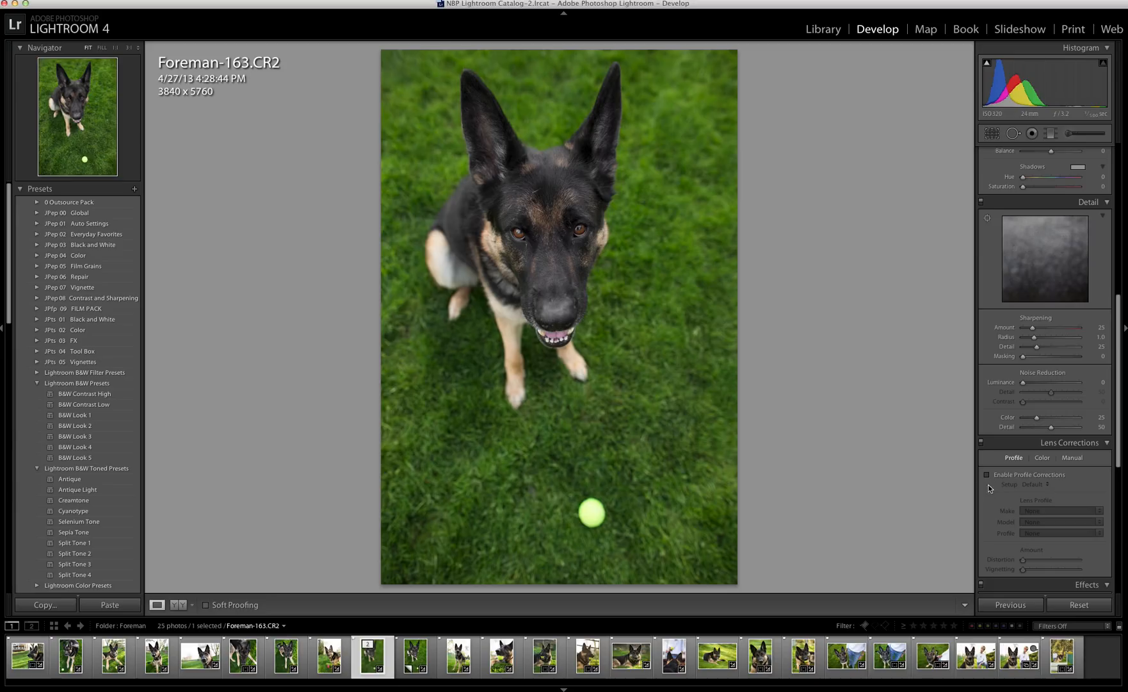
{"action": "left_click", "coordinate": [987, 476]}
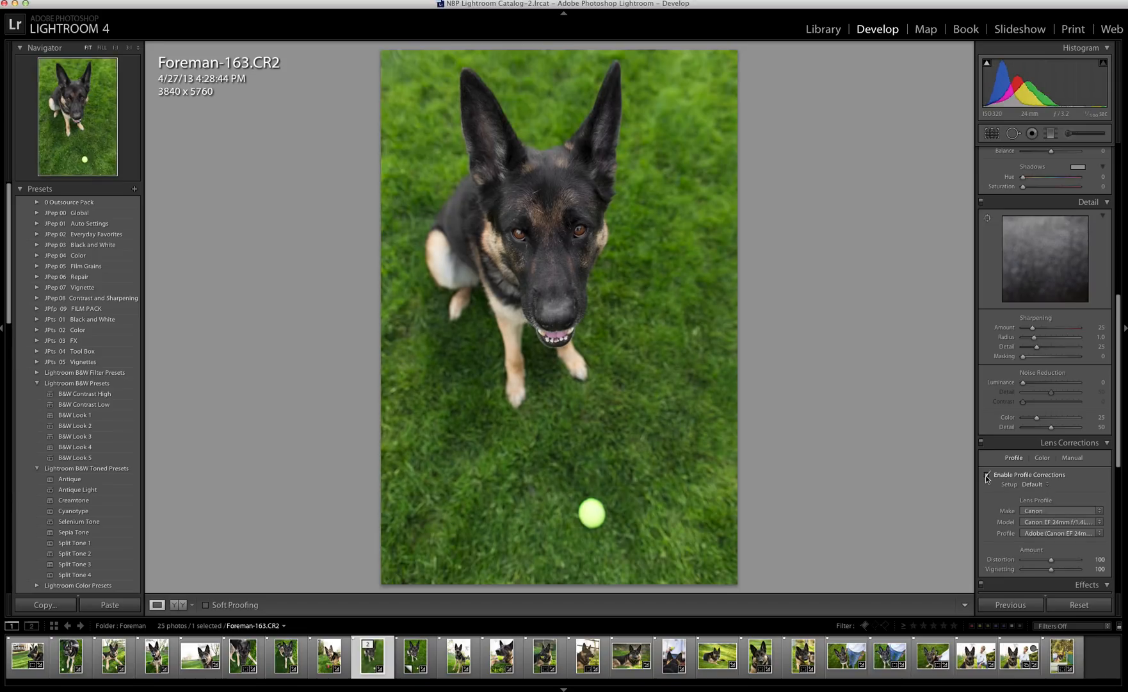
{"action": "left_click", "coordinate": [987, 477]}
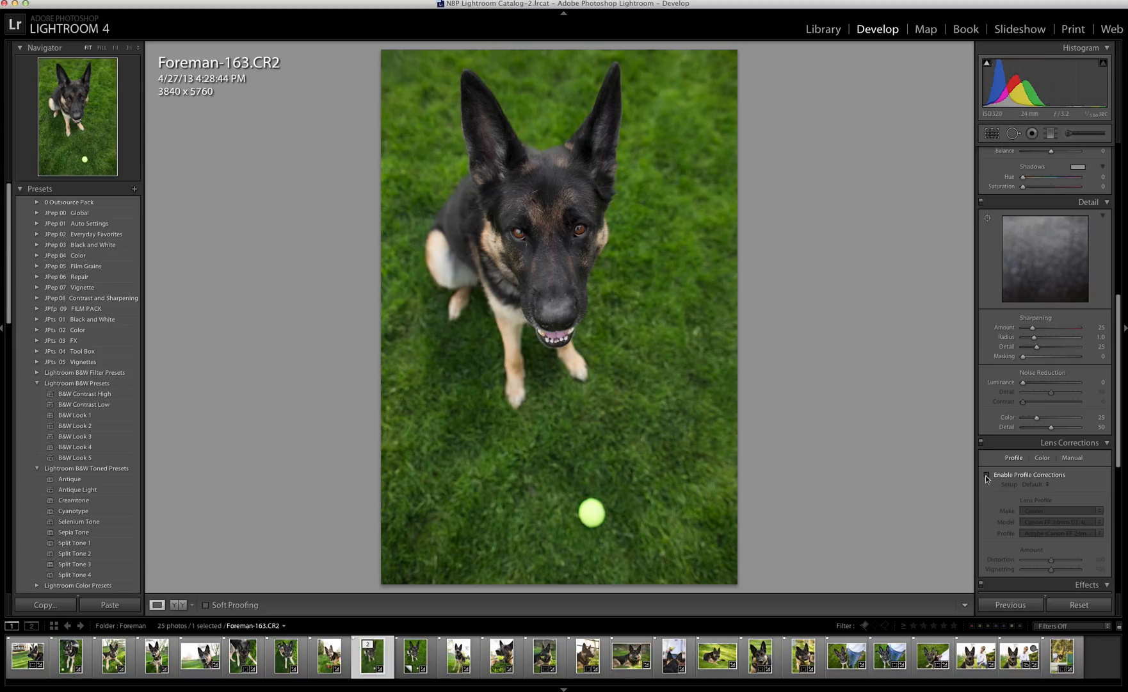
{"action": "left_click", "coordinate": [987, 476]}
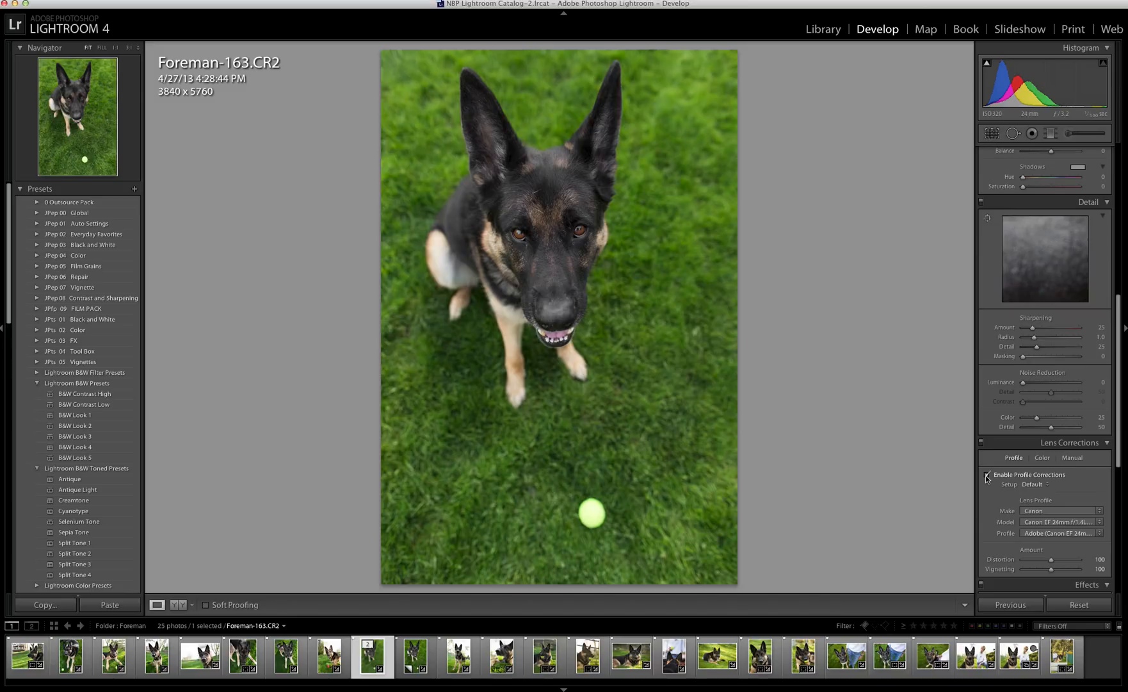
Set both the distortion and vignetting amounts of the lens profile correction to 0.
{"action": "left_click_drag", "start_coordinate": [1051, 560], "coordinate": [1005, 562]}
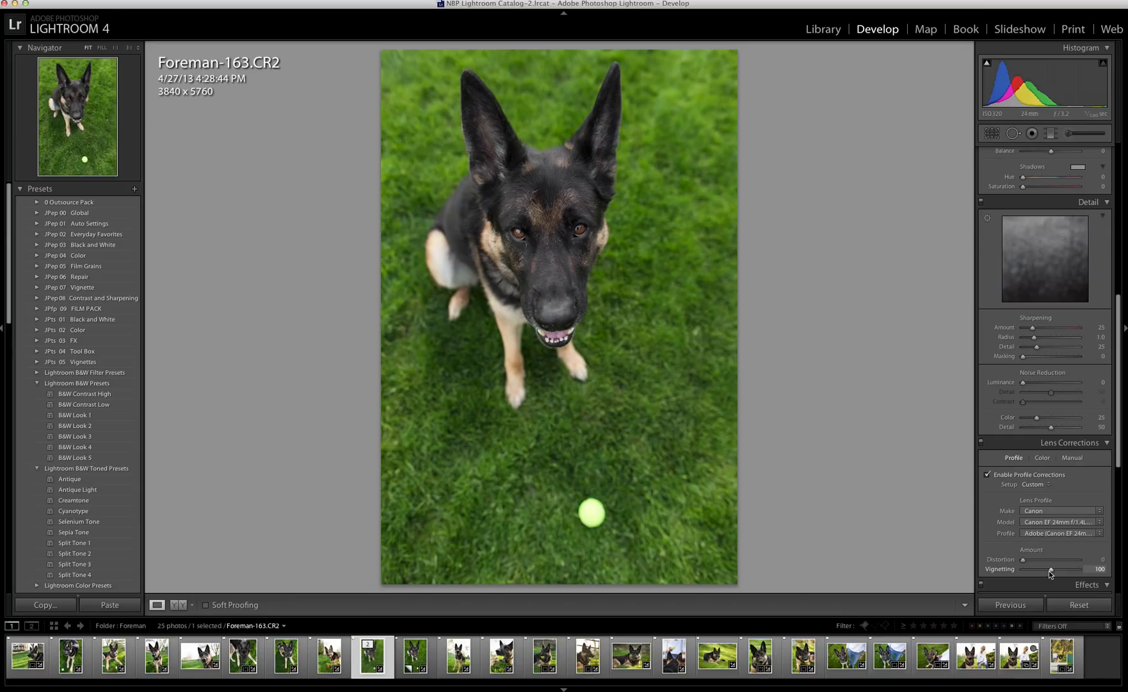
{"action": "left_click_drag", "start_coordinate": [1052, 570], "coordinate": [1020, 569]}
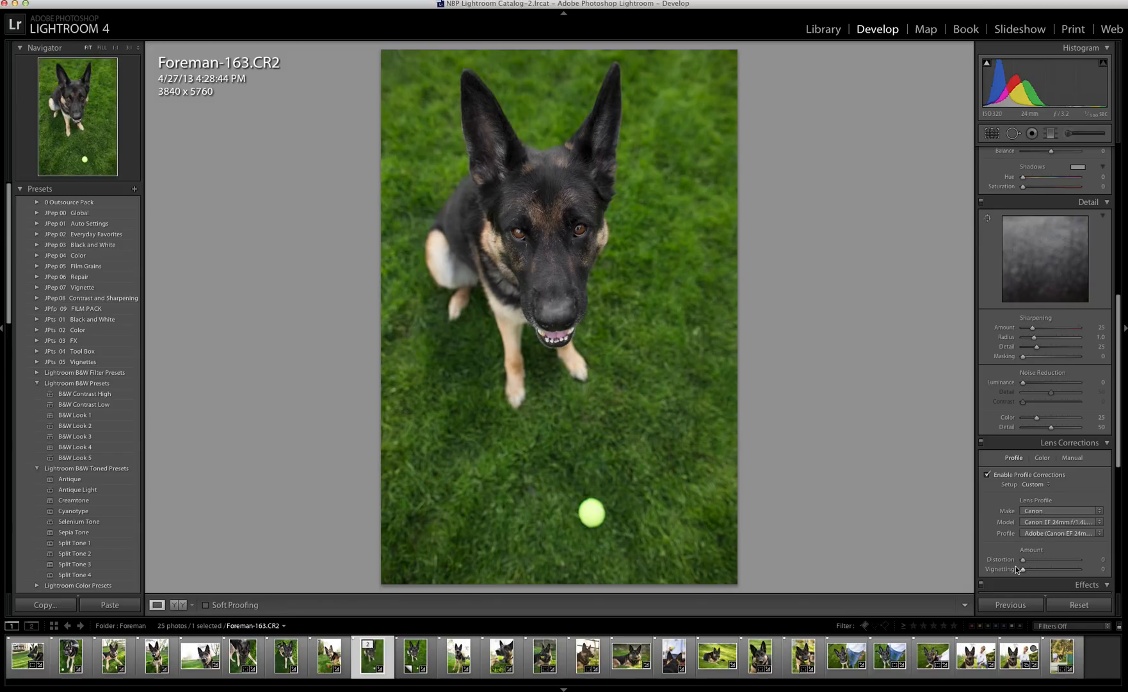
Compare the lens profile's vignetting correction at 100 and 0, and set its amount to 49.
{"action": "scroll", "coordinate": [1062, 462], "scroll_direction": "up", "scroll_amount": 5}
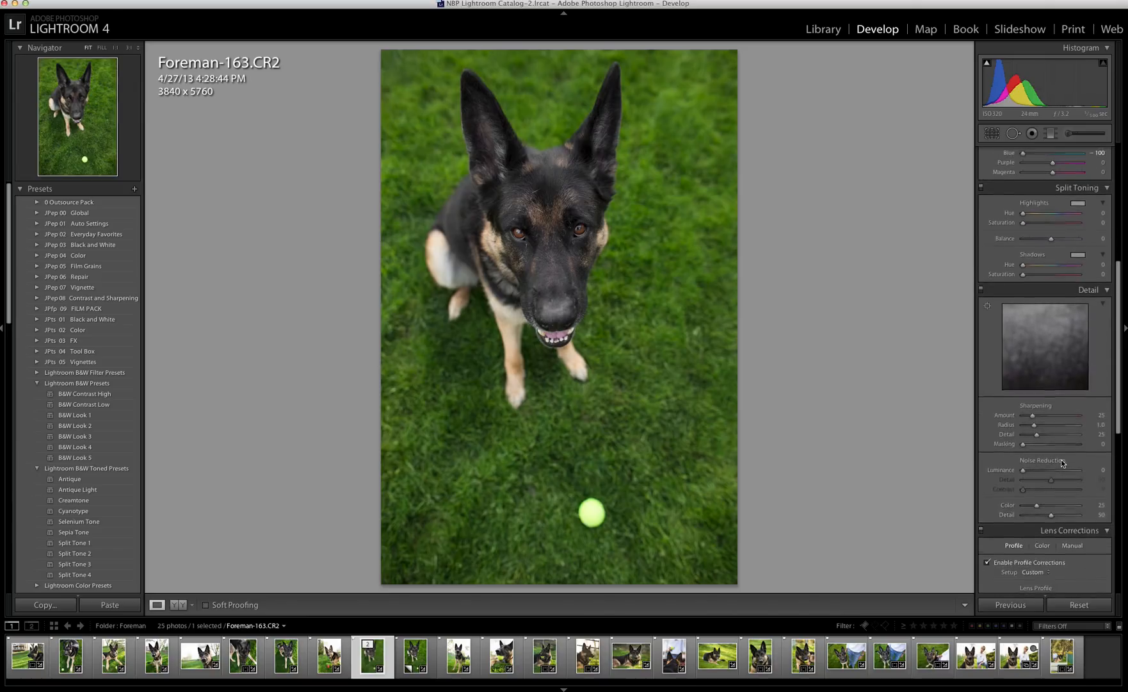
{"action": "scroll", "coordinate": [1063, 462], "scroll_direction": "down", "scroll_amount": 3}
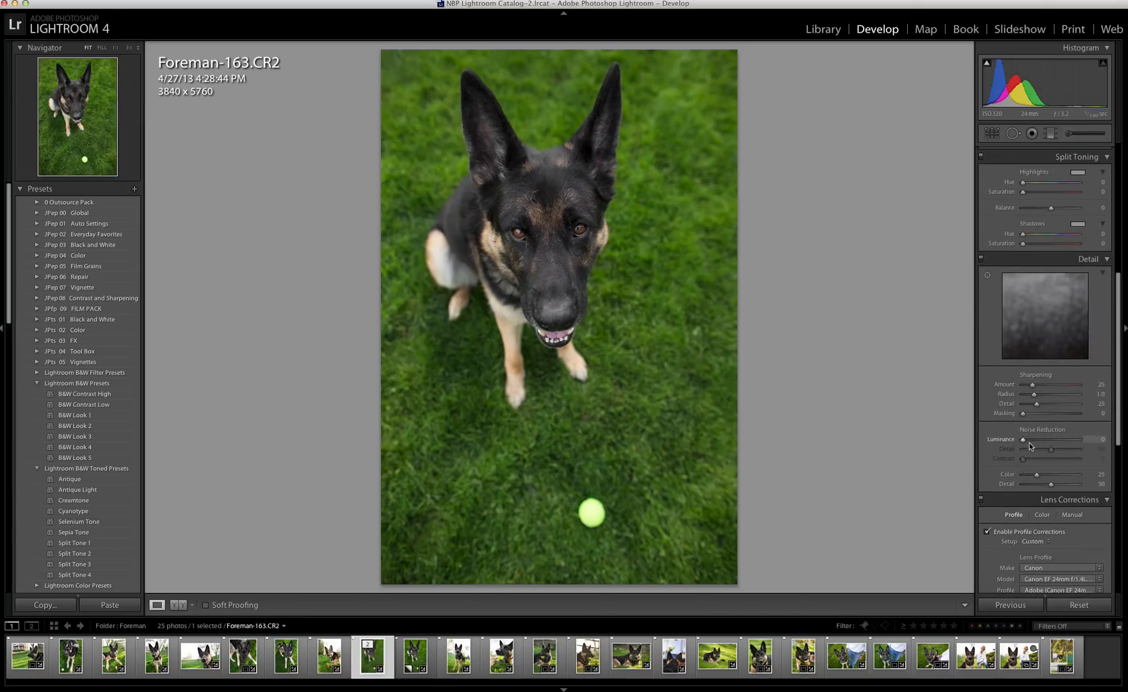
{"action": "scroll", "coordinate": [1072, 447], "scroll_direction": "down", "scroll_amount": 2}
{"action": "scroll", "coordinate": [1062, 410], "scroll_direction": "down", "scroll_amount": 5}
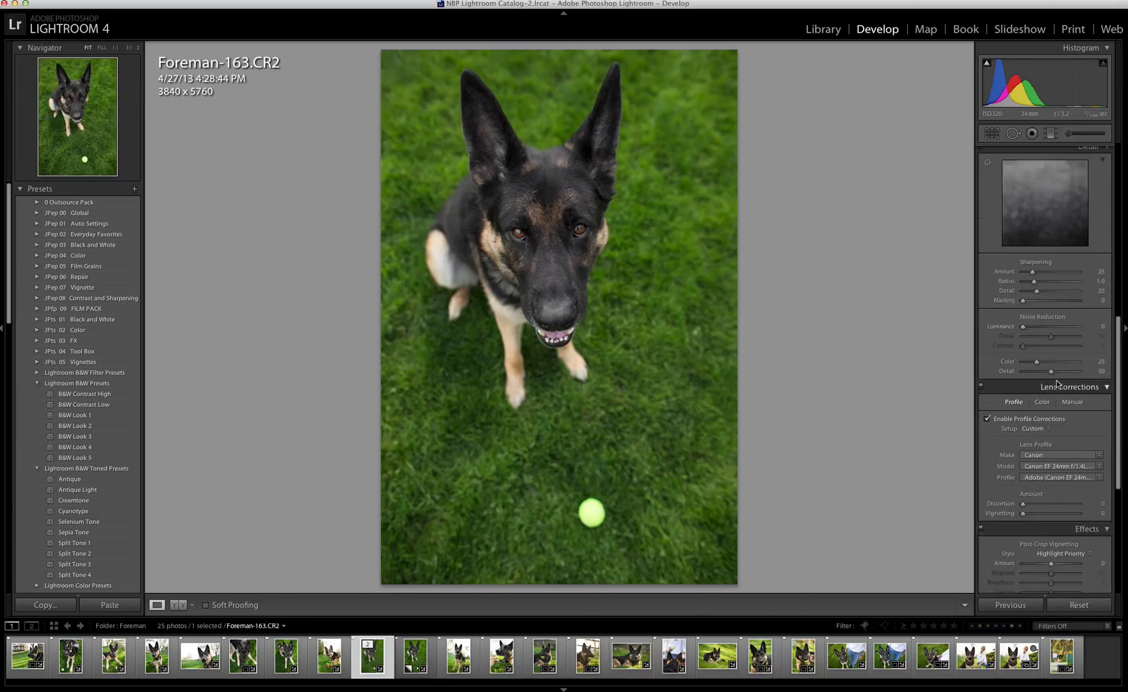
{"action": "scroll", "coordinate": [1056, 383], "scroll_direction": "down", "scroll_amount": 2}
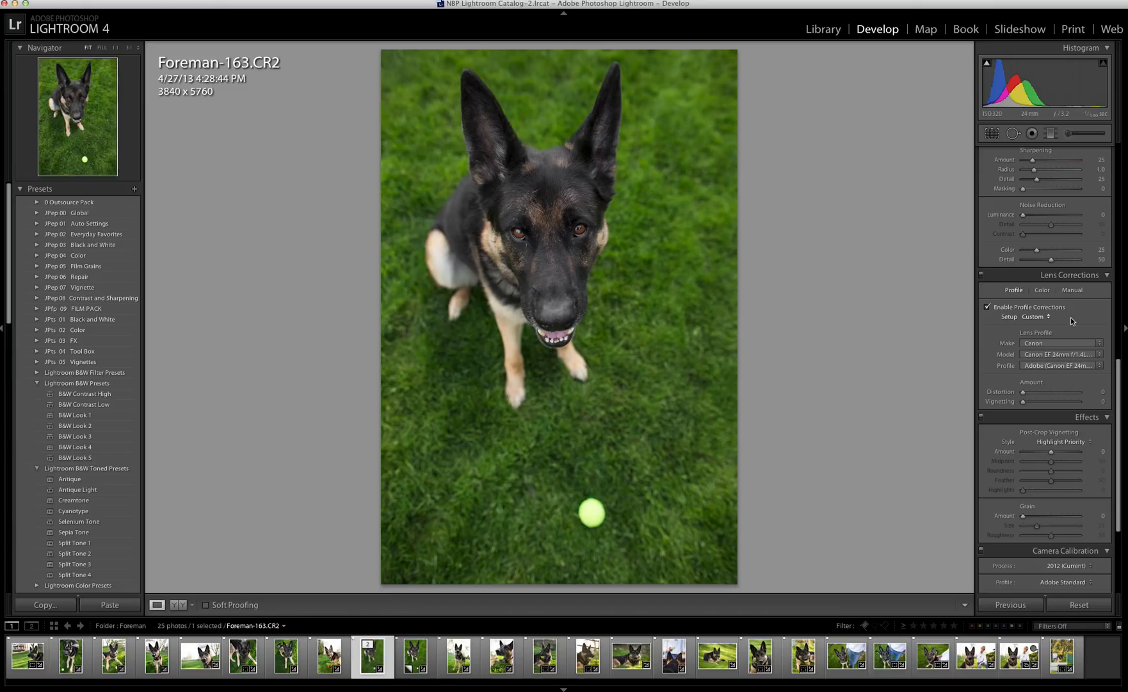
{"action": "double_click", "coordinate": [1023, 401]}
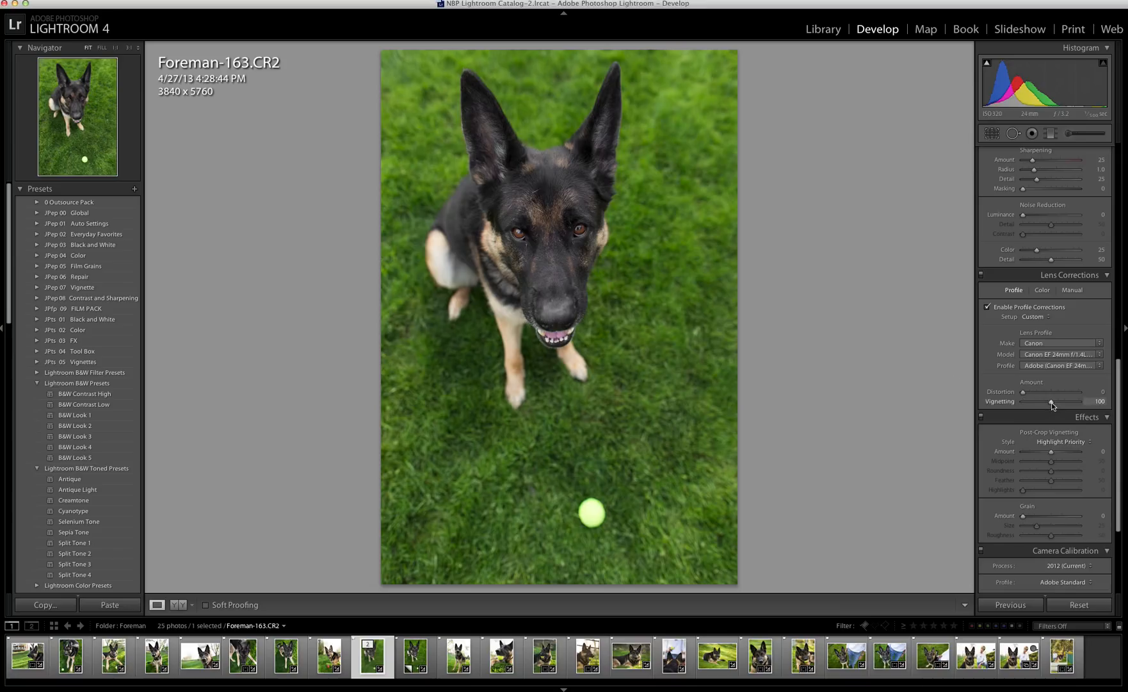
{"action": "double_click", "coordinate": [1006, 402]}
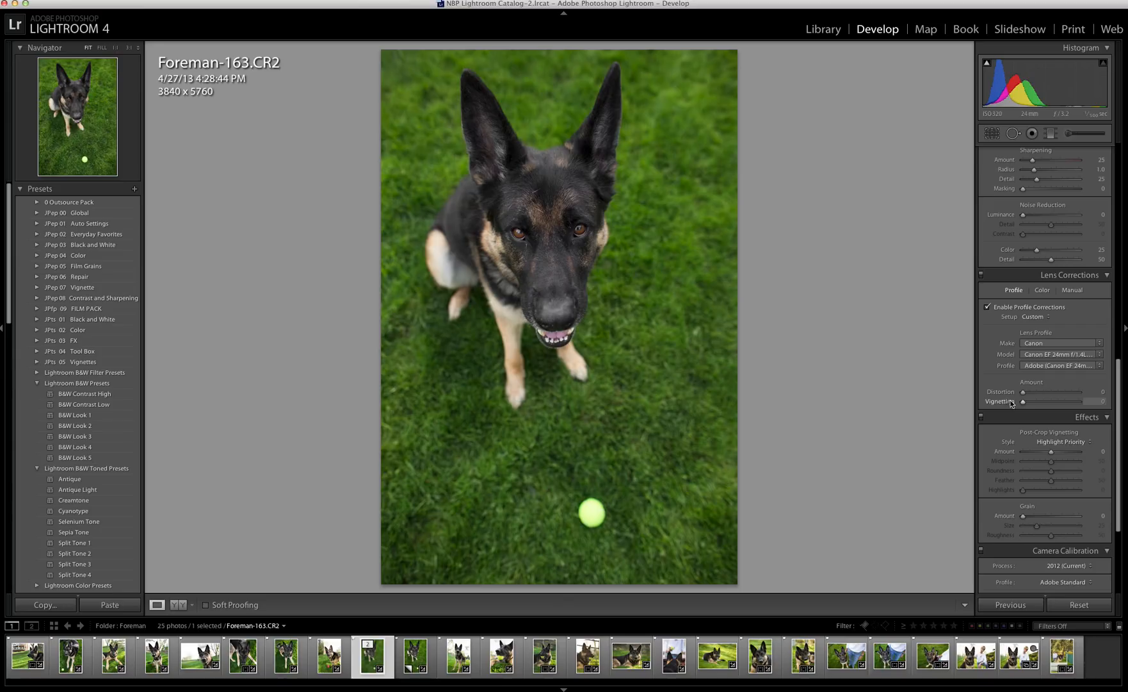
{"action": "left_click_drag", "start_coordinate": [1030, 402], "coordinate": [1038, 403]}
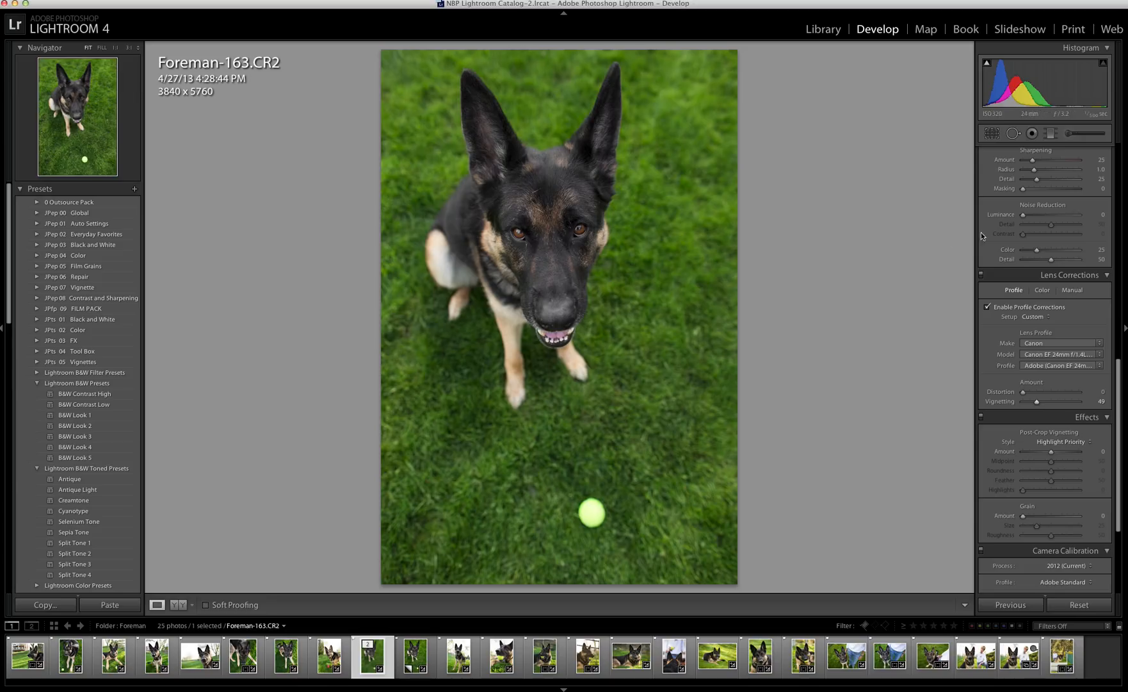
Darken the dog's muzzle with an adjustment brush set to exposure −0.44, keeping the edit pins hidden while painting.
{"action": "scroll", "coordinate": [1027, 286], "scroll_direction": "up", "scroll_amount": 10}
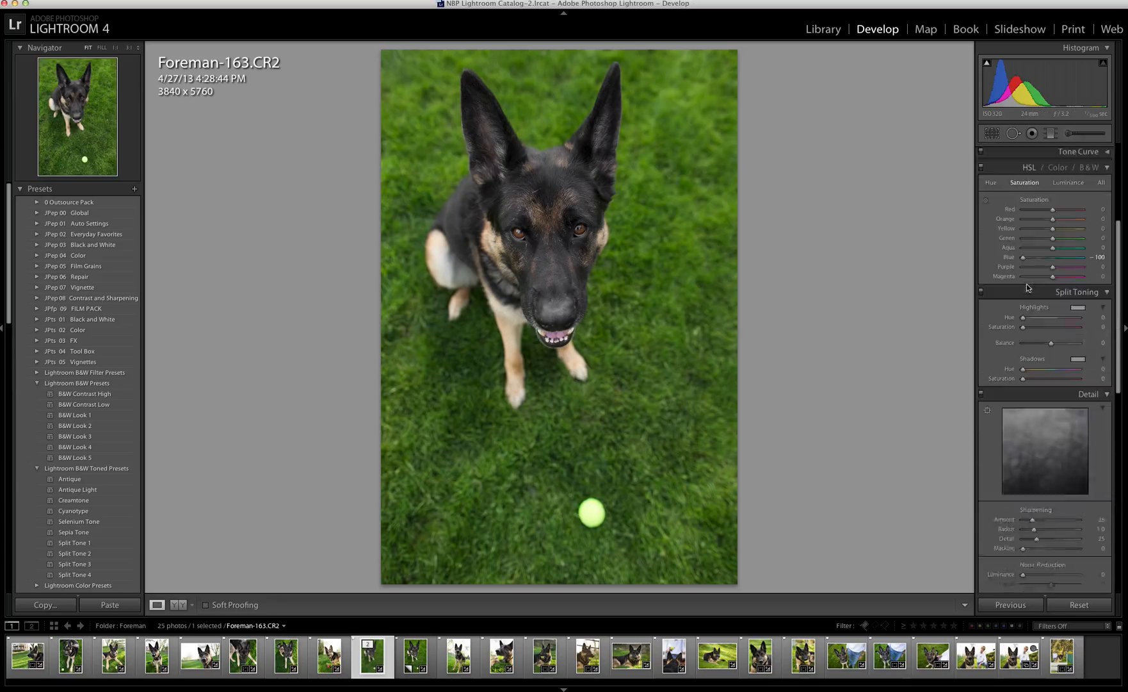
{"action": "left_click", "coordinate": [1068, 134]}
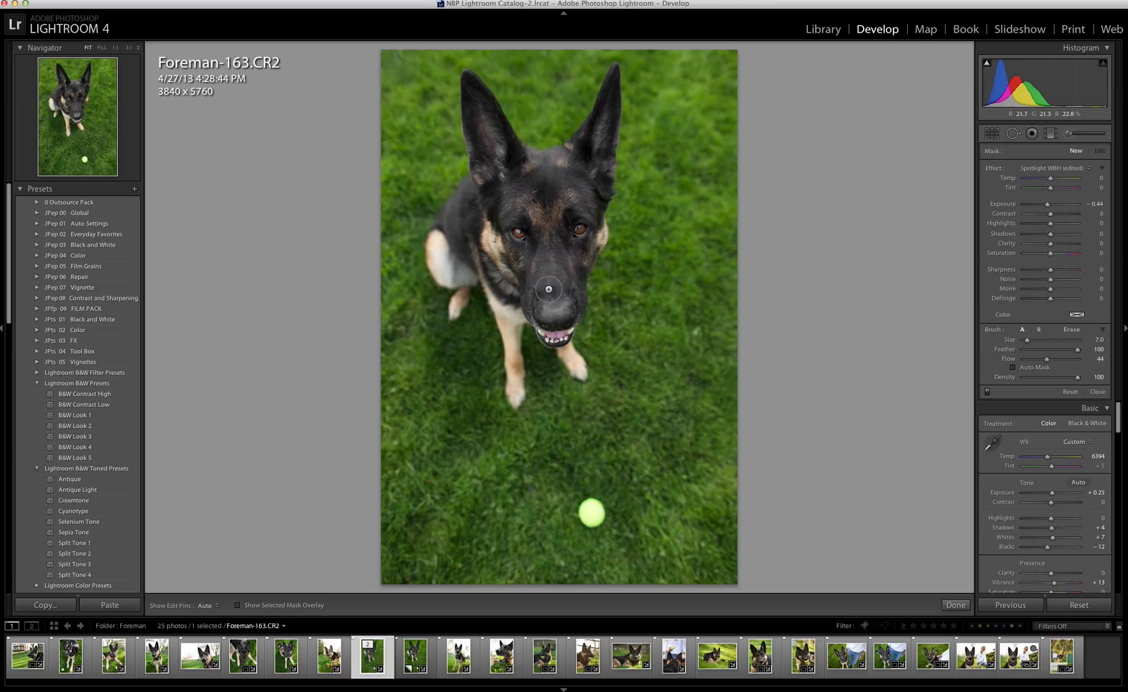
{"action": "key", "text": "h"}
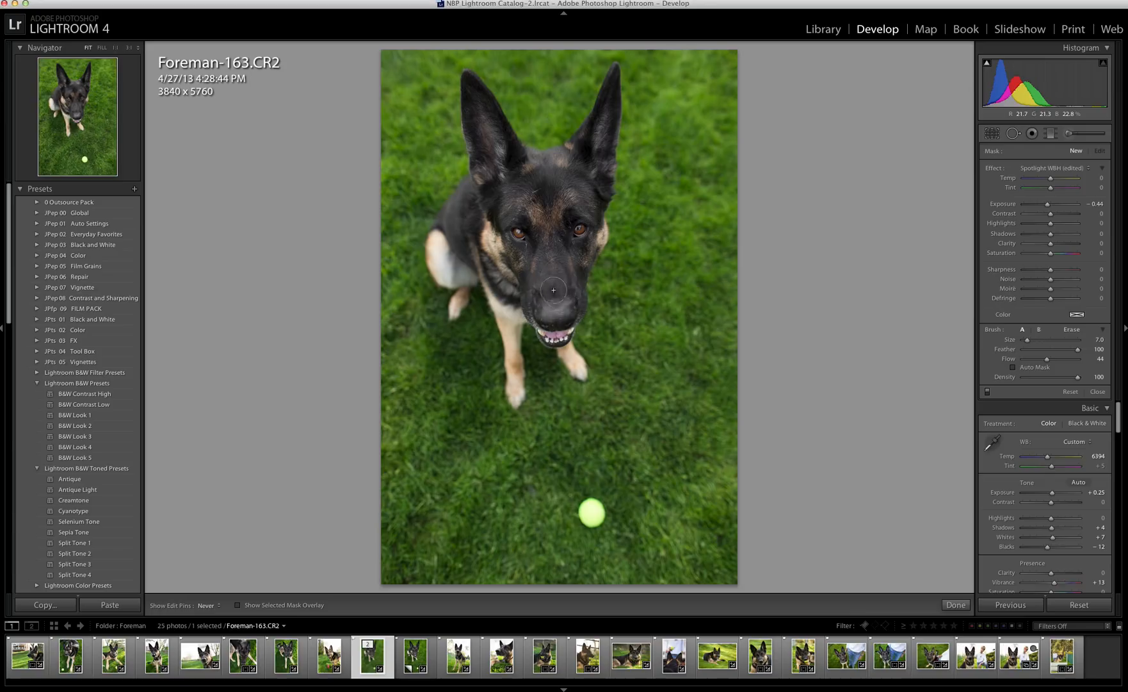
{"action": "left_click", "coordinate": [555, 282]}
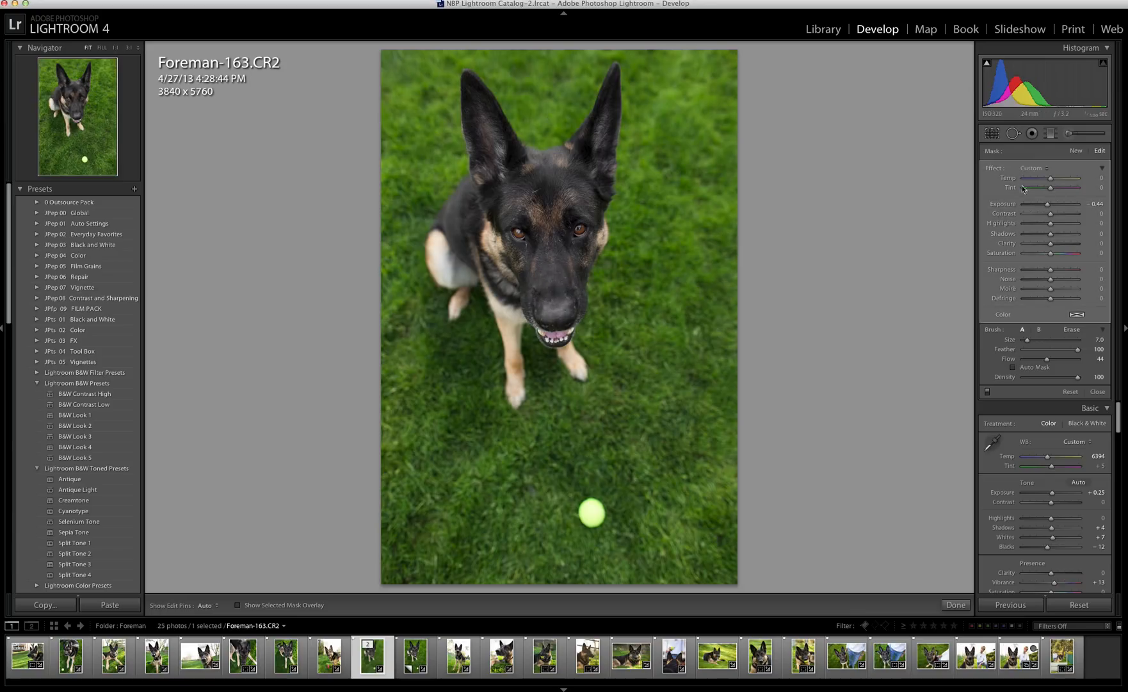
Create a new brush adjustment with exposure 0.49, paint it around the dog's eyes and forehead, and finish brushing.
{"action": "left_click", "coordinate": [1077, 151]}
{"action": "left_click_drag", "start_coordinate": [1057, 206], "coordinate": [1053, 206]}
{"action": "key", "text": "h"}
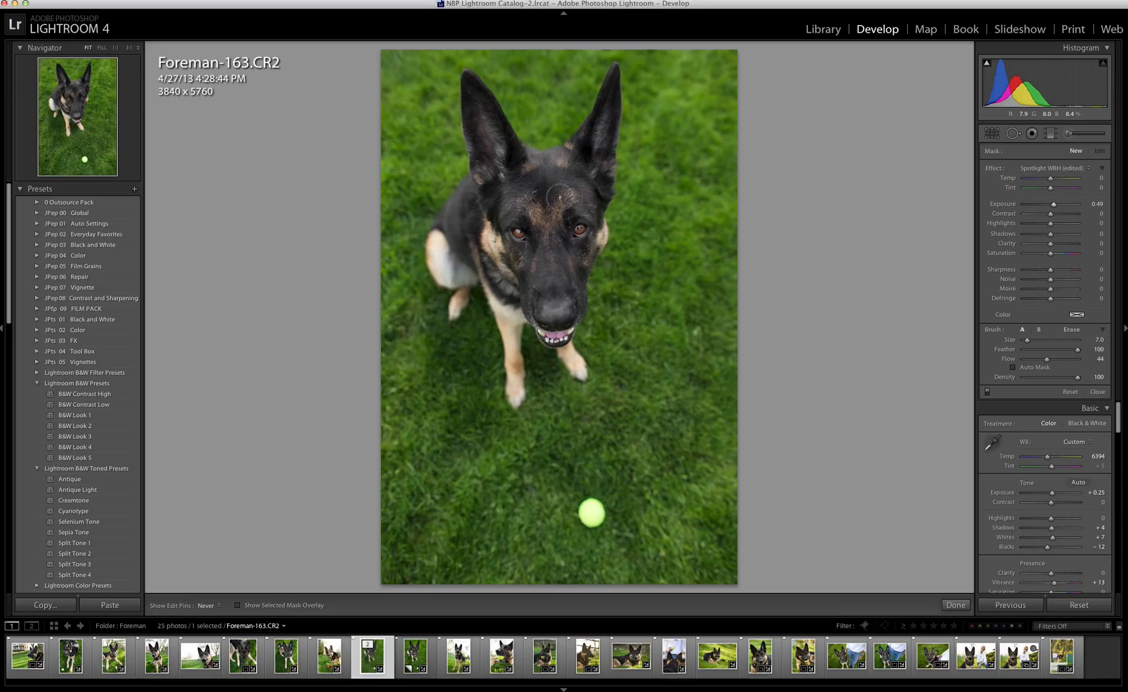
{"action": "left_click_drag", "start_coordinate": [521, 222], "coordinate": [562, 203]}
{"action": "key", "text": "h"}
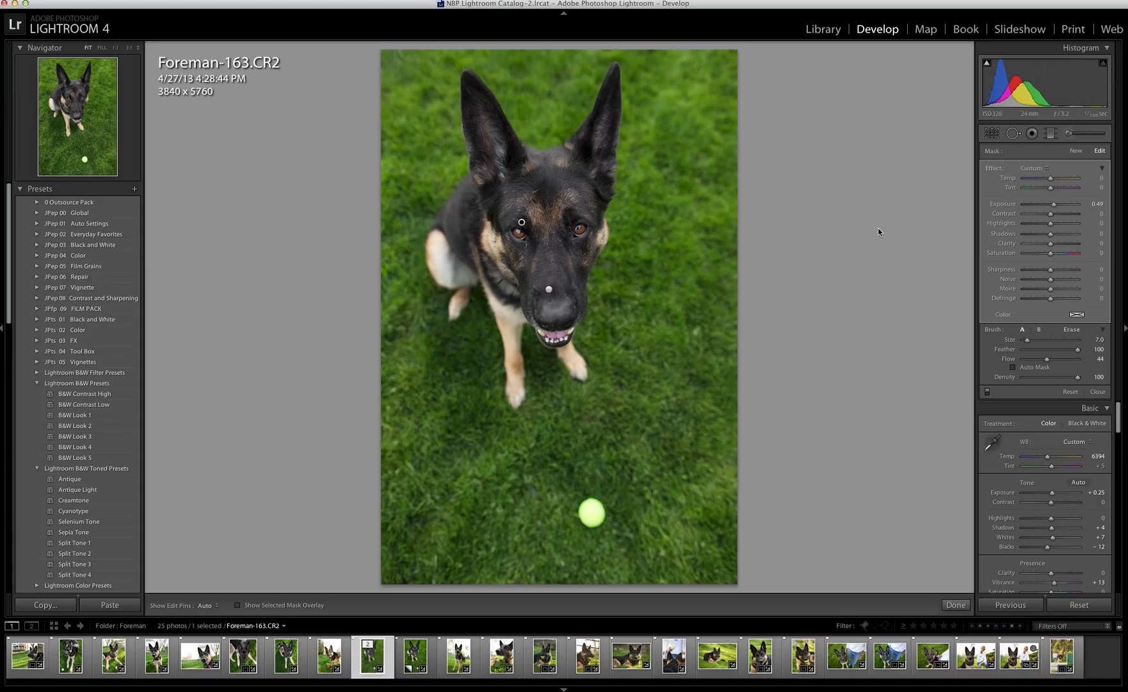
{"action": "left_click", "coordinate": [956, 605]}
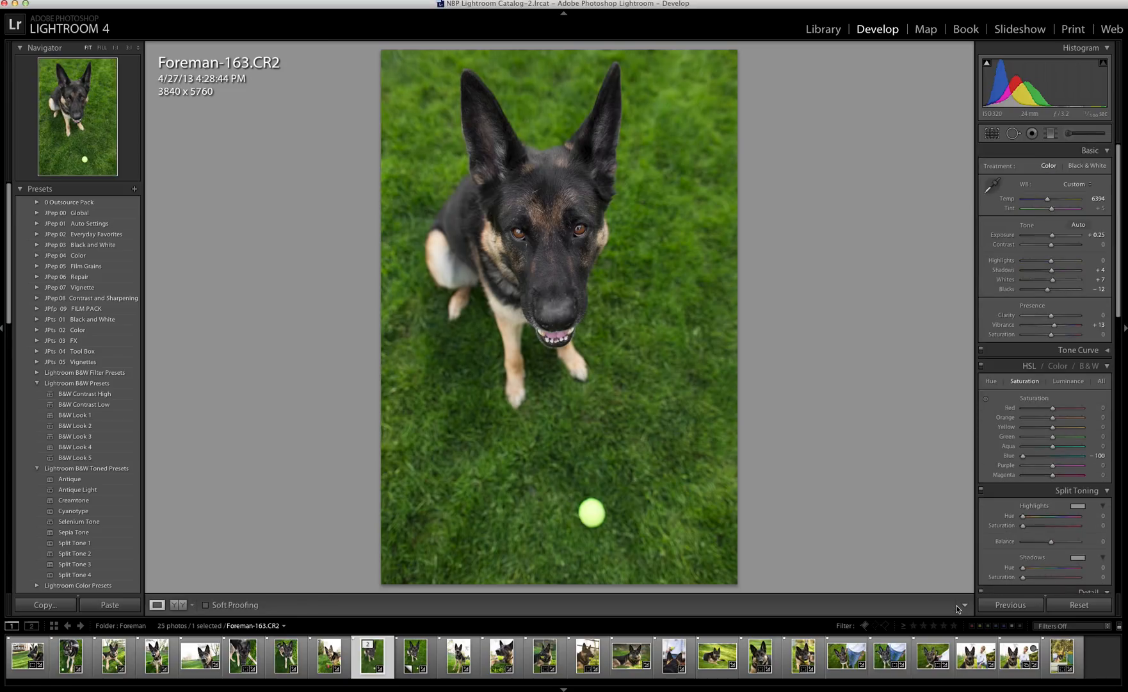
Show the photo in the before/after comparison view.
{"action": "left_click", "coordinate": [179, 605]}
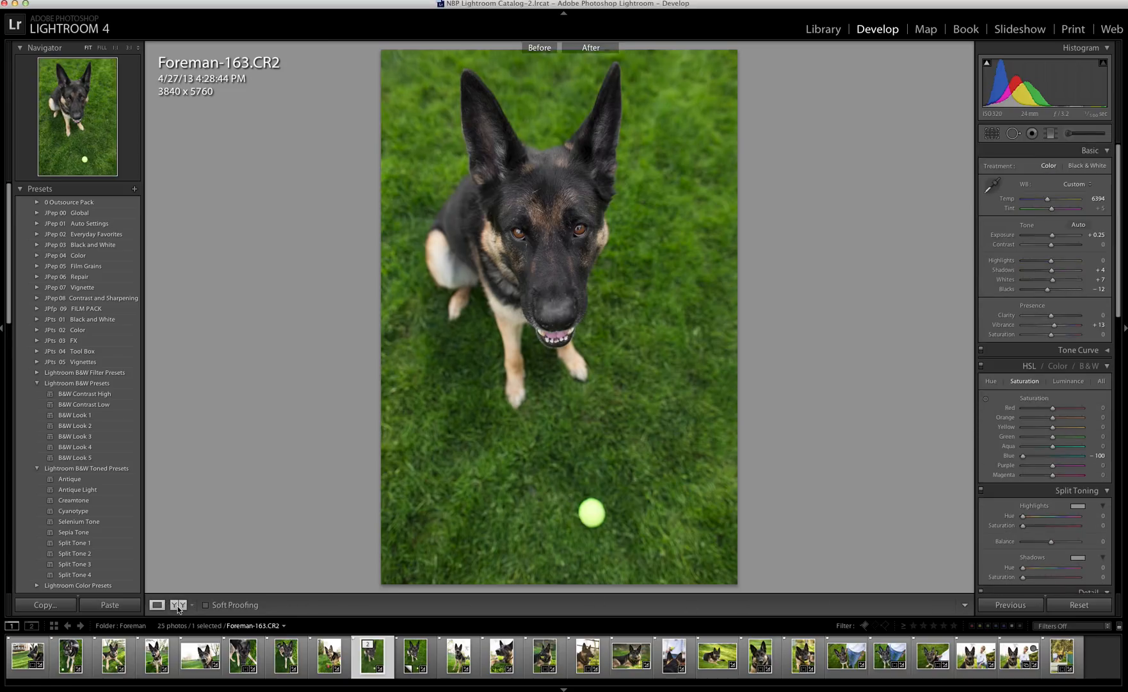